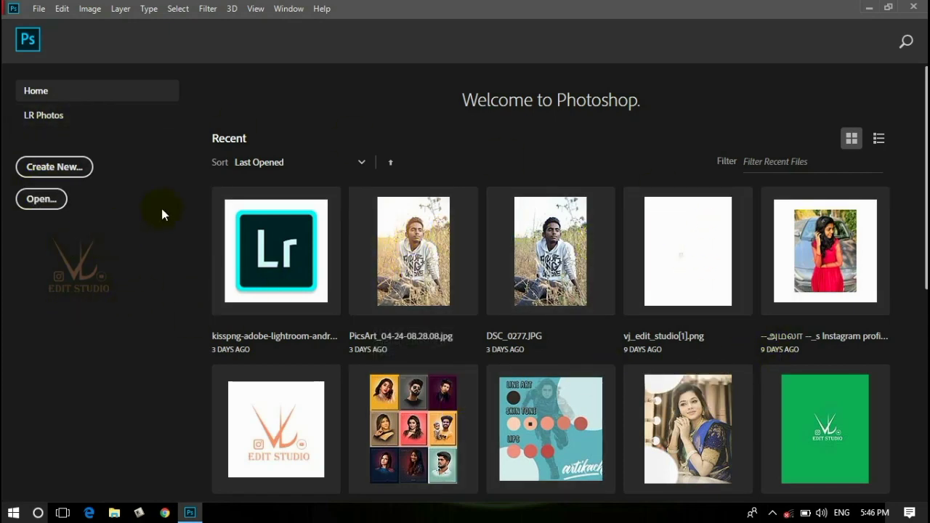
# Create a new 10 × 8 in, 300 ppi document from the Photo tab's Landscape 8x10 preset
pyautogui.click(82, 168)
pyautogui.click(58, 167)
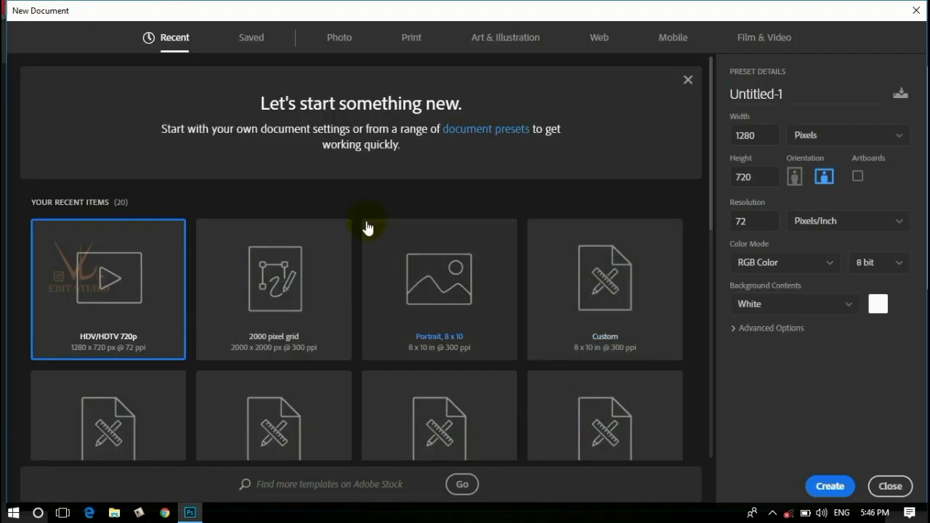
pyautogui.scroll(-1, 538, 385)
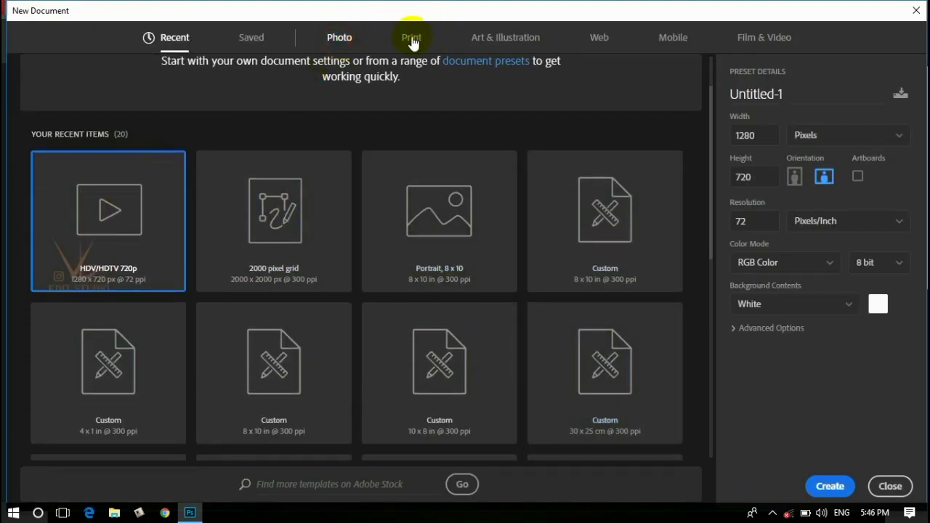
pyautogui.click(347, 37)
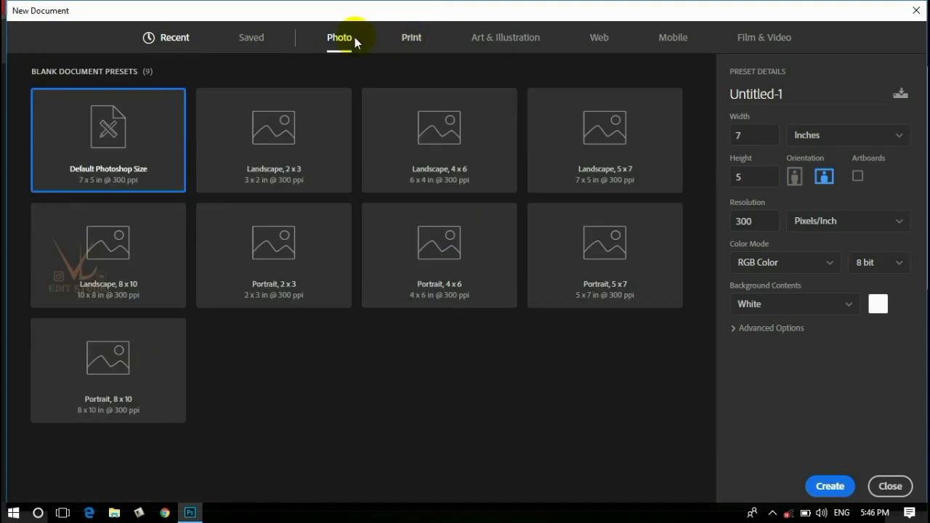
pyautogui.click(125, 283)
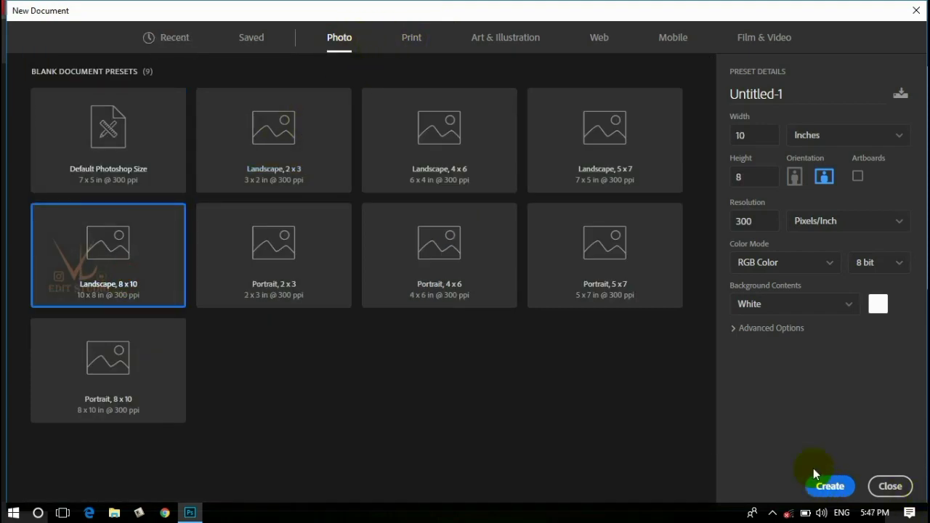
pyautogui.click(818, 485)
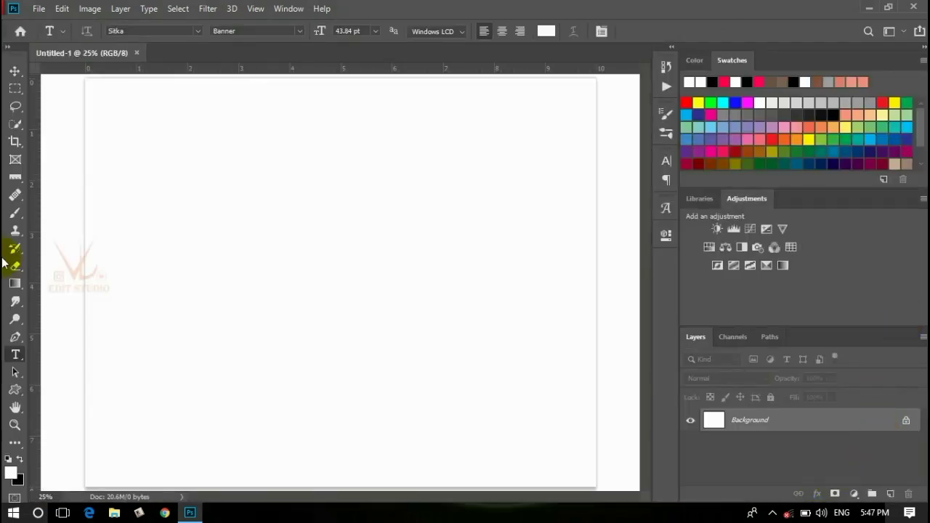
# Reset the pasteboard to default gray and choose the heart in the Custom Shape picker
pyautogui.rightClick(65, 257)
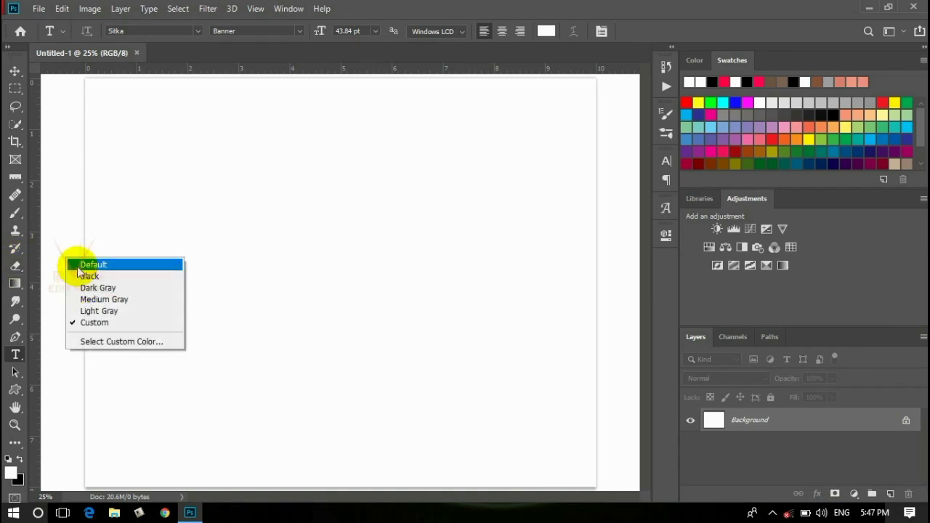
pyautogui.click(79, 266)
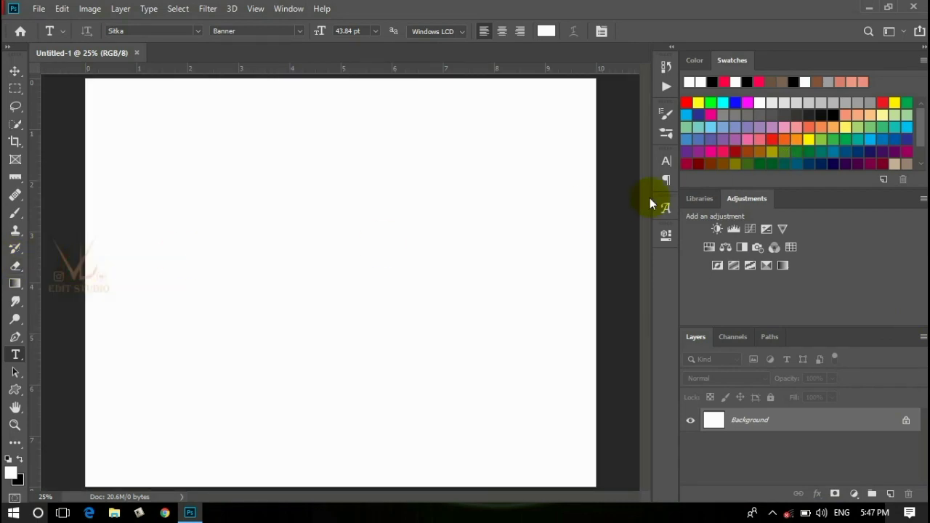
pyautogui.click(20, 395)
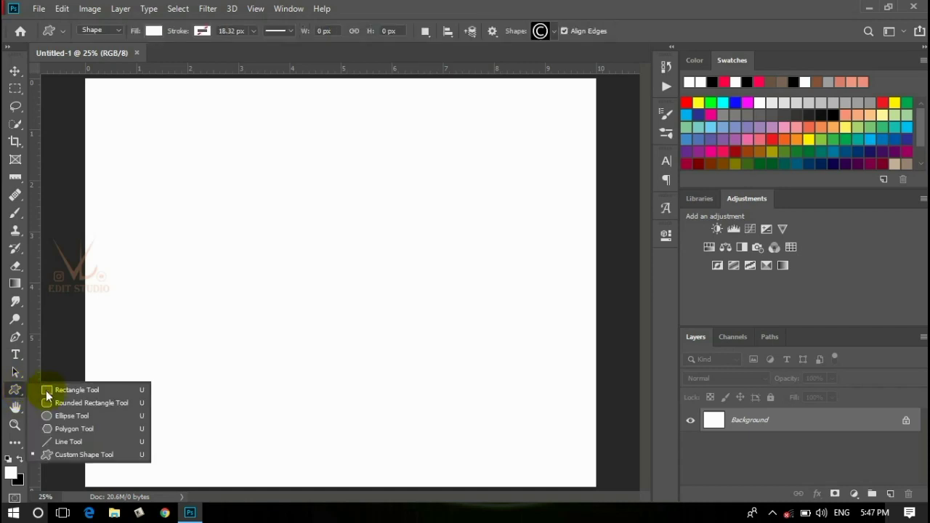
pyautogui.click(63, 458)
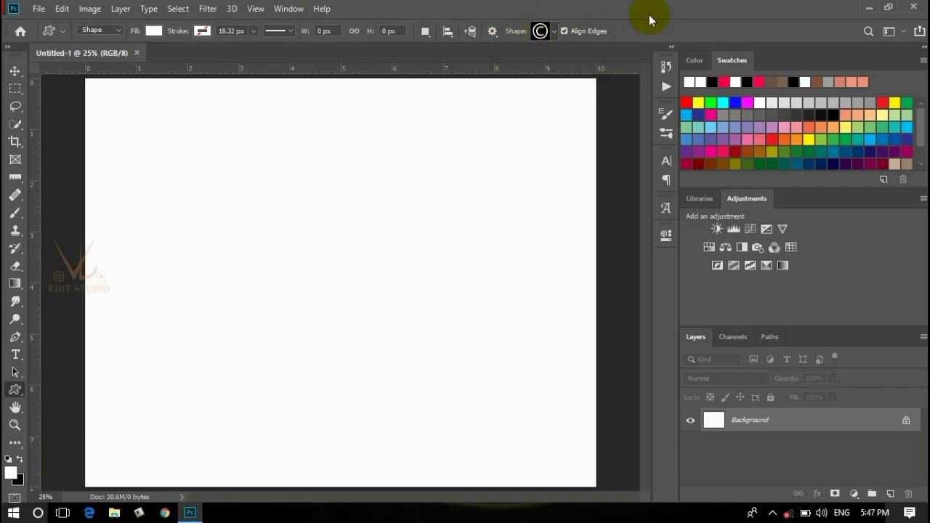
pyautogui.click(554, 33)
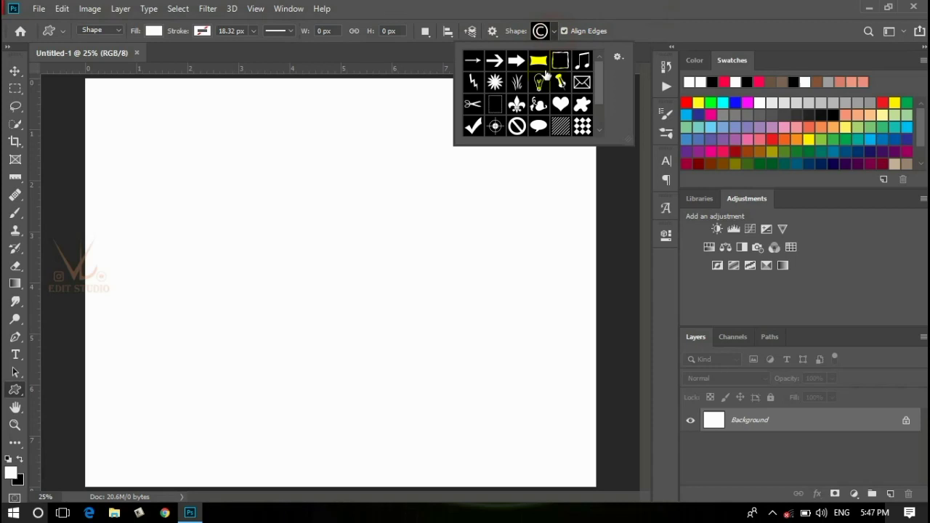
pyautogui.click(560, 106)
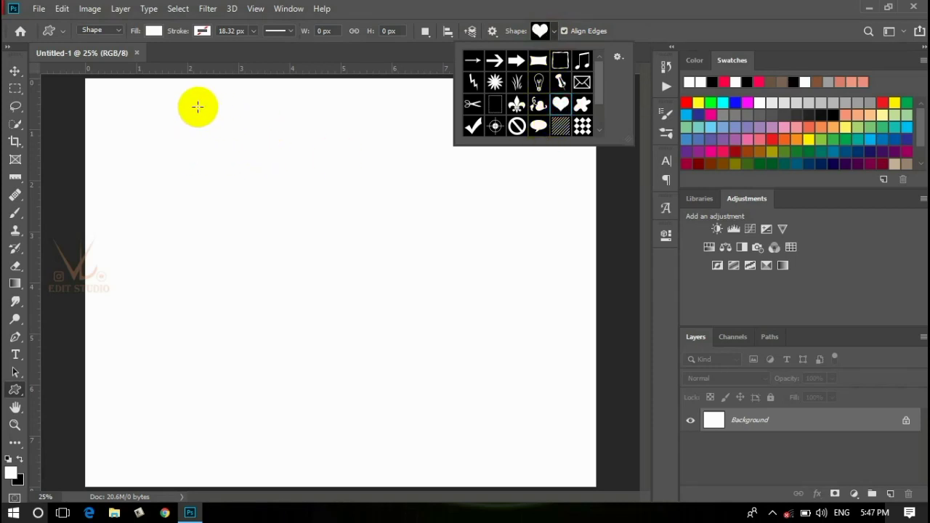
# Drag a page-filling heart, scale it to 103.46% × 101.96%, and centre it horizontally
pyautogui.click(148, 94)
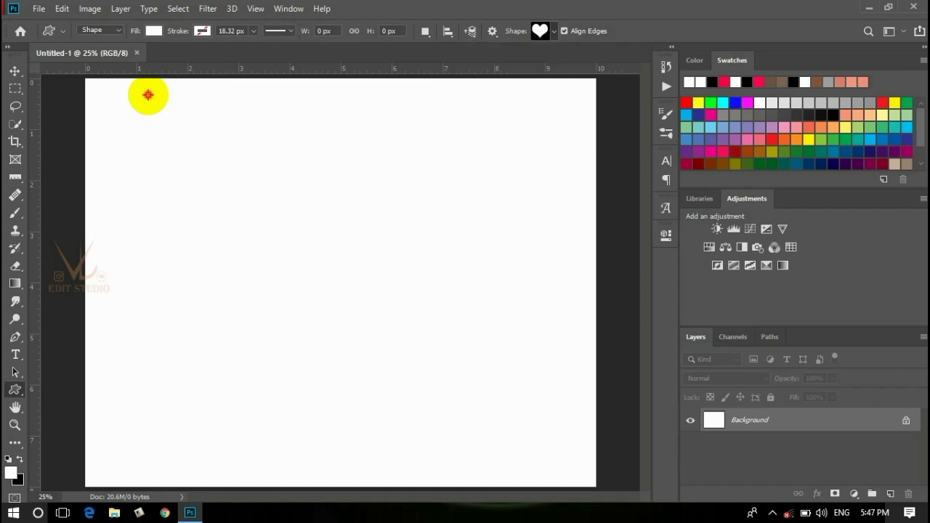
pyautogui.moveTo(147, 95)
pyautogui.mouseDown()
pyautogui.moveTo(249, 256)
pyautogui.moveTo(368, 400)
pyautogui.moveTo(458, 467)
pyautogui.moveTo(519, 476)
pyautogui.mouseUp()
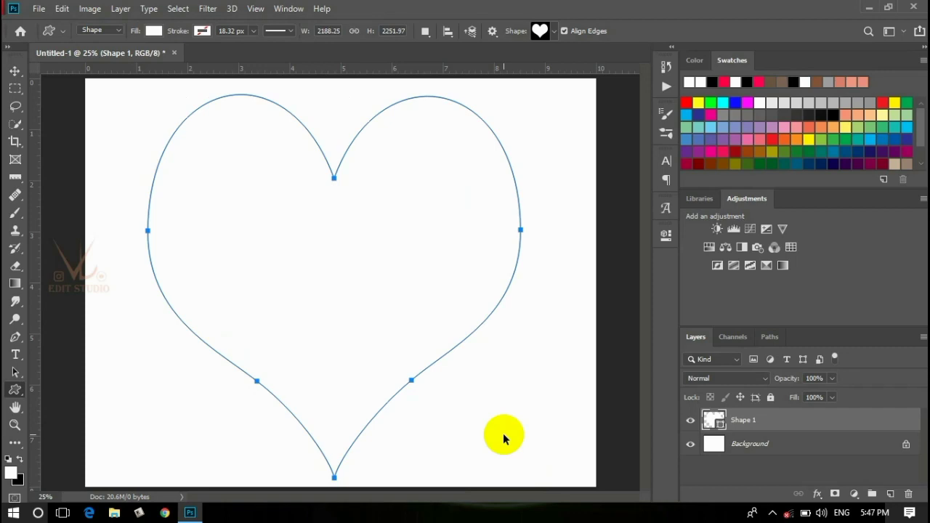
pyautogui.hotkey('ctrl', 't')
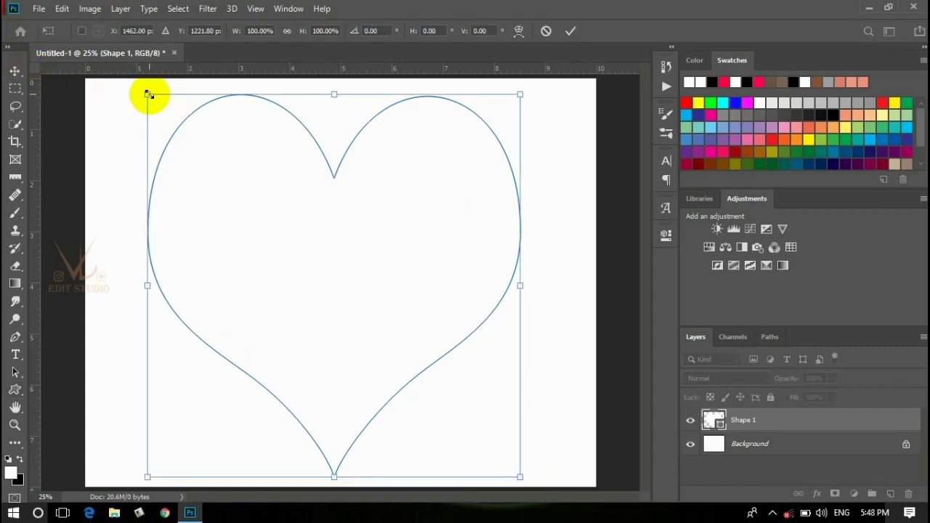
pyautogui.moveTo(148, 94); pyautogui.dragTo(135, 87)
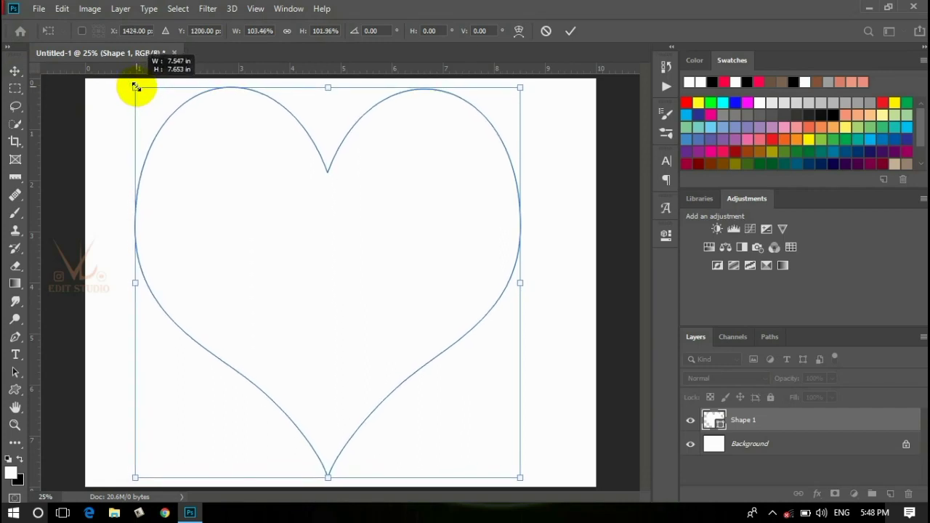
pyautogui.moveTo(297, 238); pyautogui.dragTo(310, 242)
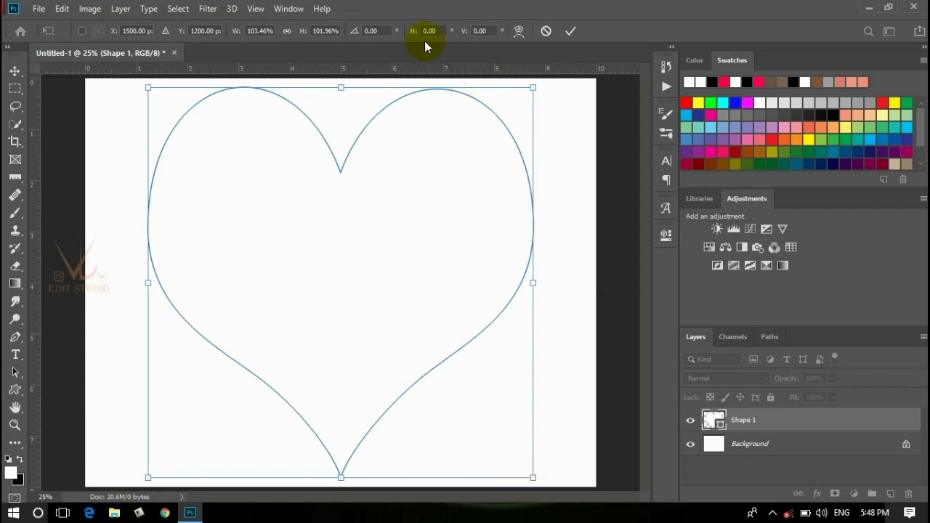
# Commit the heart's transform and give it a solid black fill
pyautogui.click(575, 32)
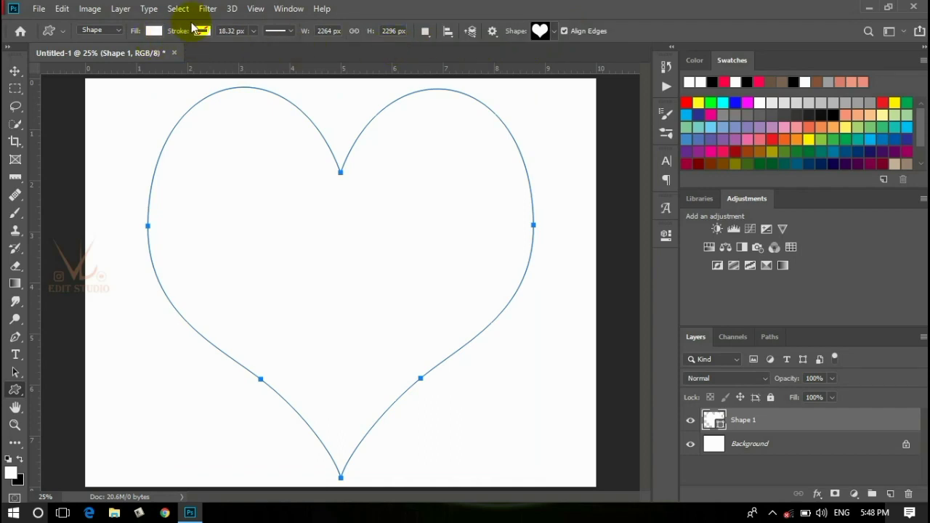
pyautogui.click(152, 31)
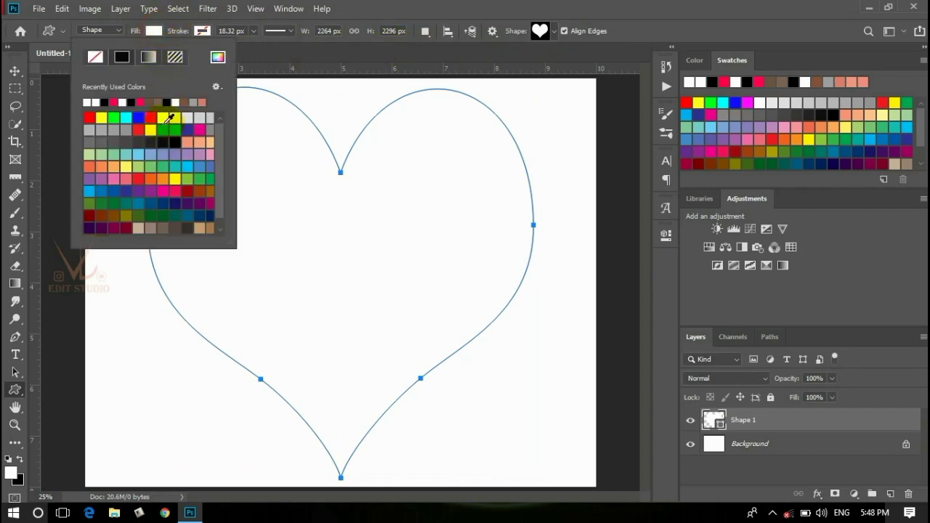
pyautogui.click(167, 141)
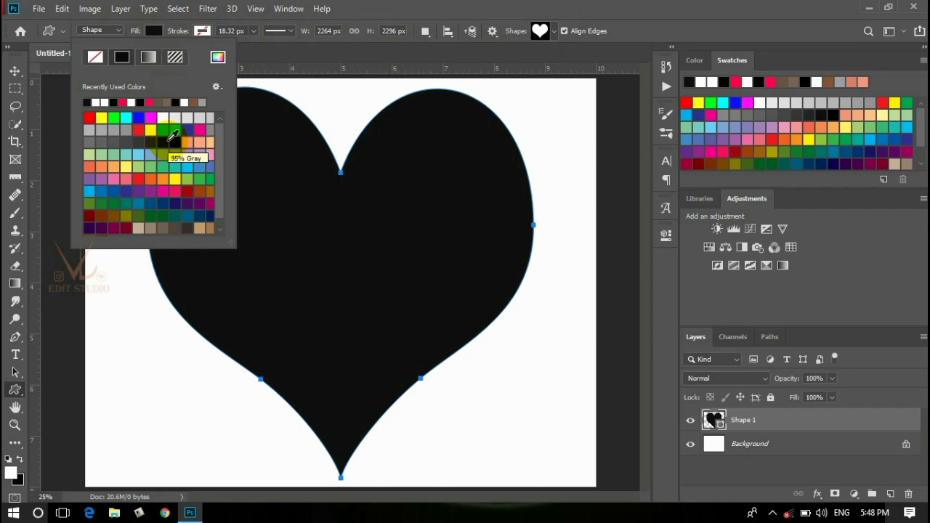
pyautogui.click(202, 31)
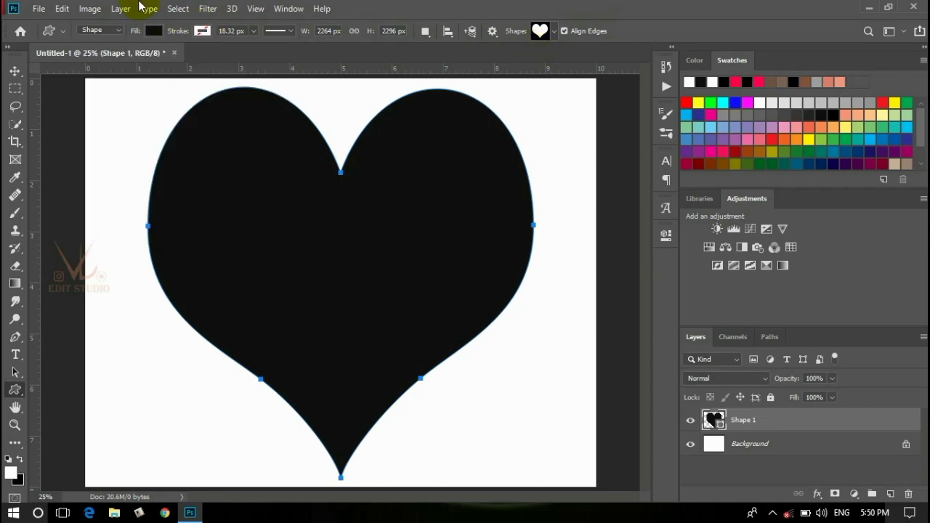
pyautogui.click(63, 10)
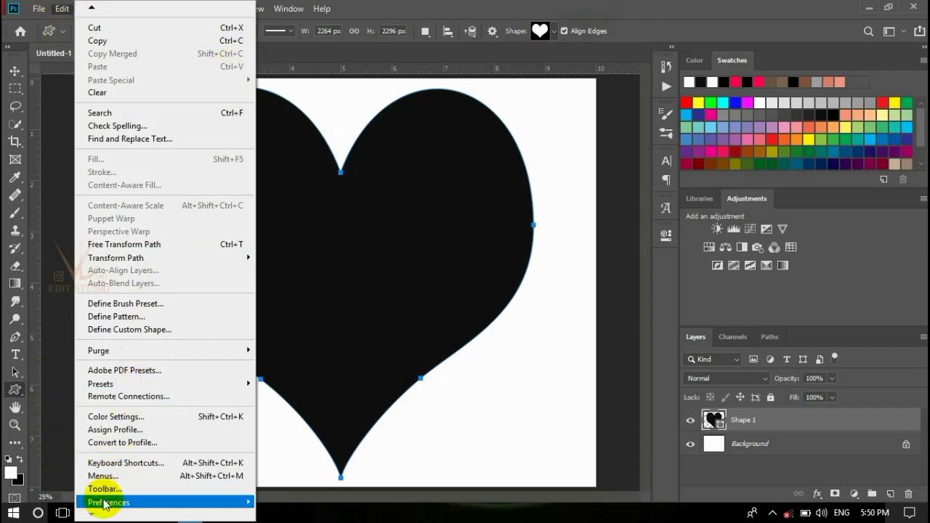
pyautogui.moveTo(109, 502)
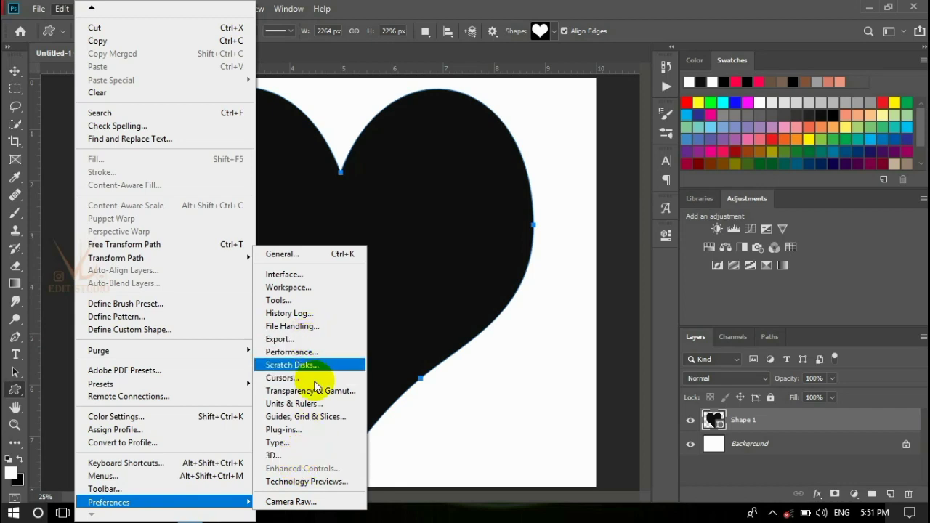
# Set Guides, Grid & Slices preferences to a gridline every 5 Percent with 1 subdivision
pyautogui.click(319, 418)
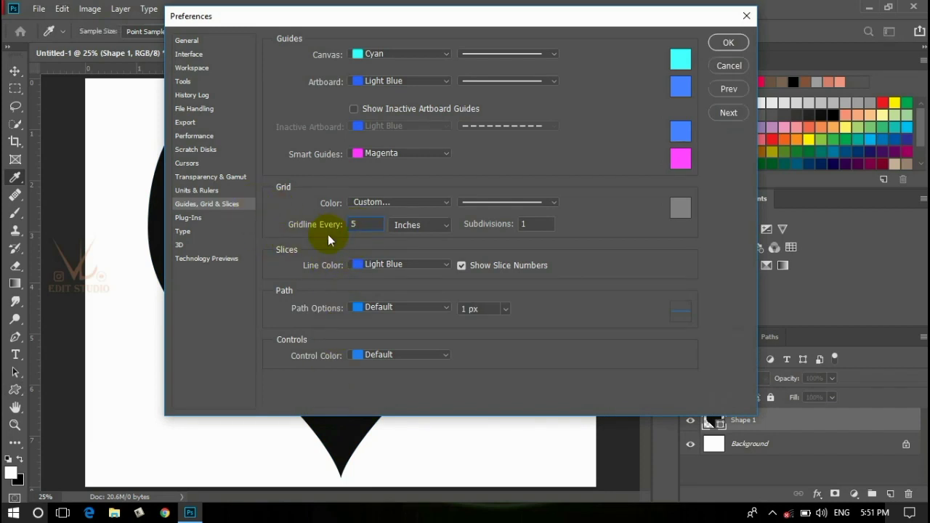
pyautogui.doubleClick(352, 225)
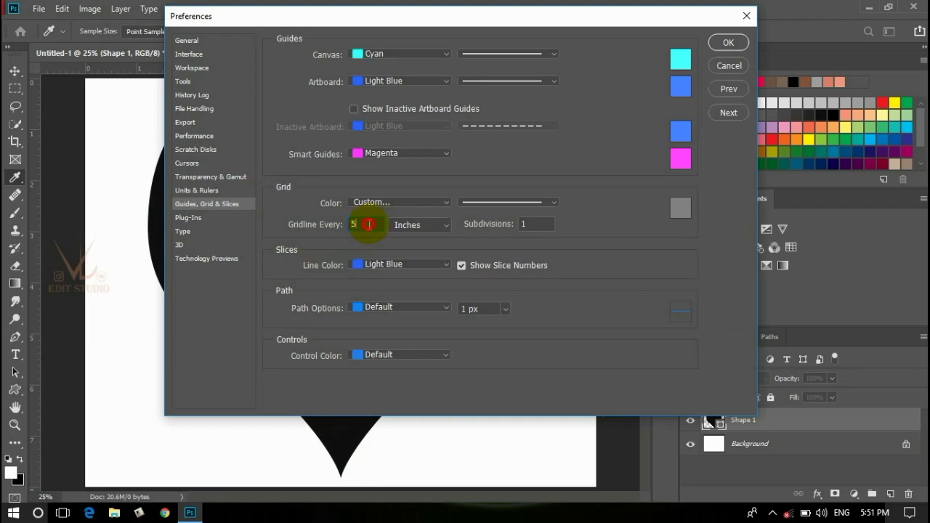
pyautogui.click(538, 228)
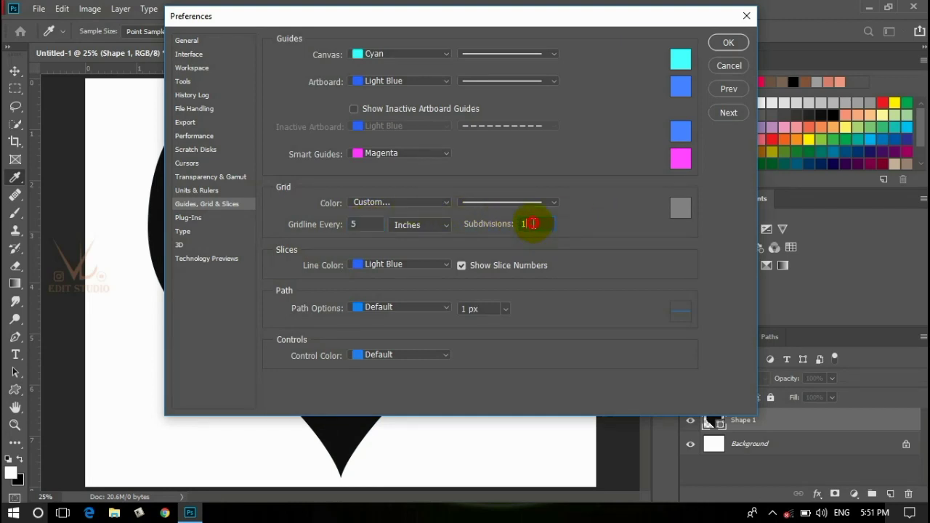
pyautogui.click(433, 231)
pyautogui.click(440, 307)
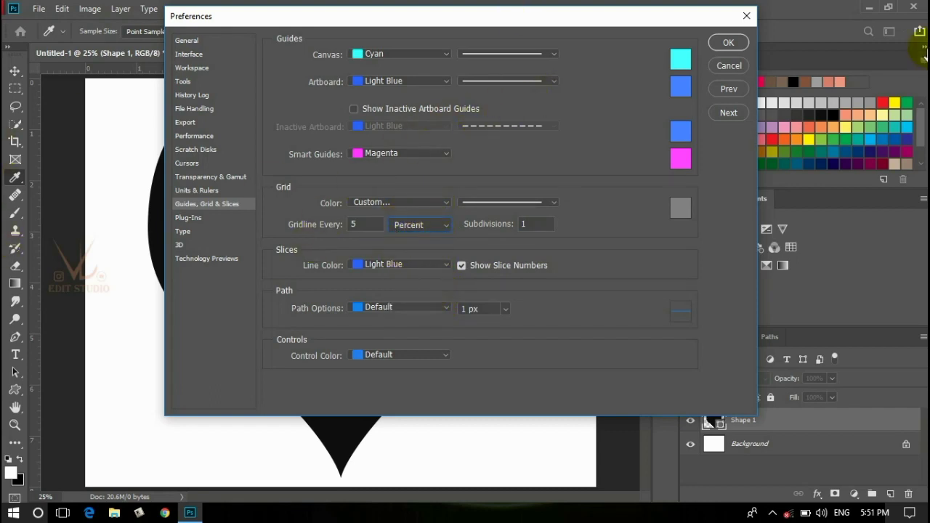
pyautogui.click(729, 44)
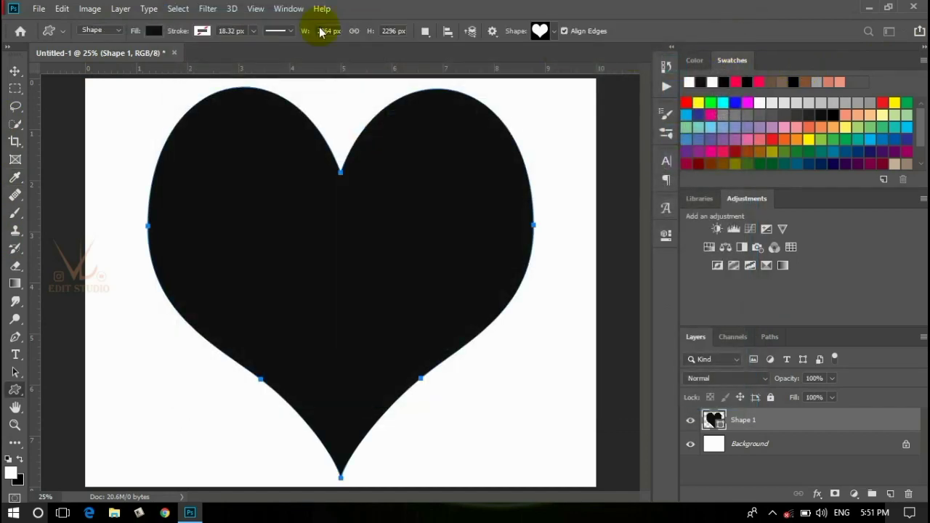
# Show the grid, add empty Layer 1 above Shape 1, and switch to the Rectangle tool
pyautogui.click(248, 9)
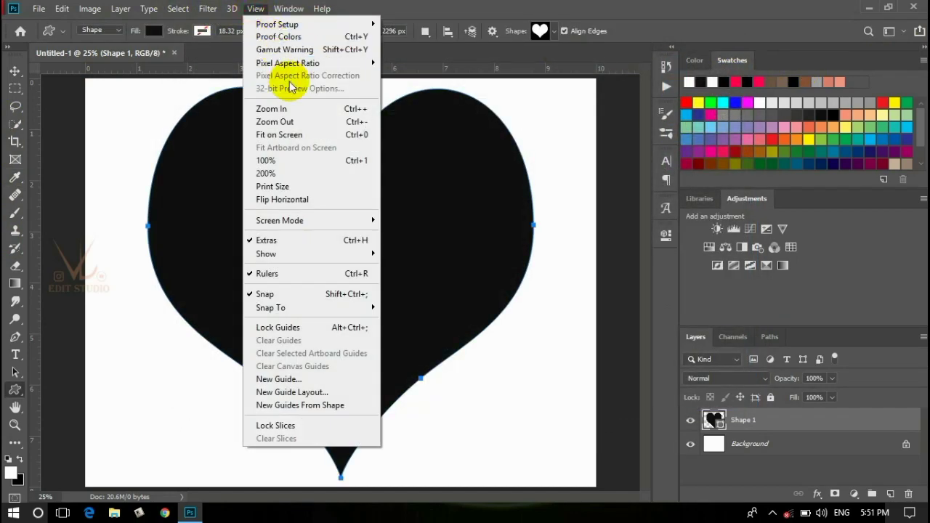
pyautogui.moveTo(311, 253)
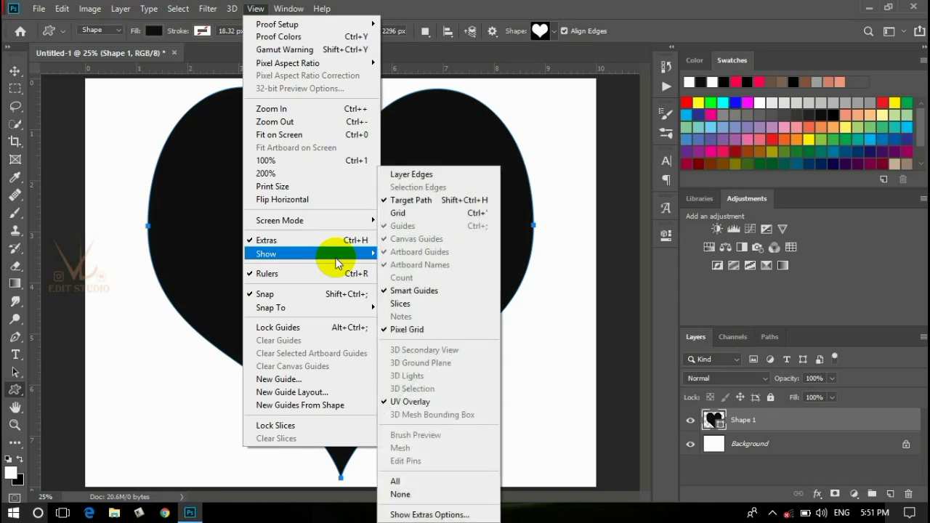
pyautogui.click(410, 218)
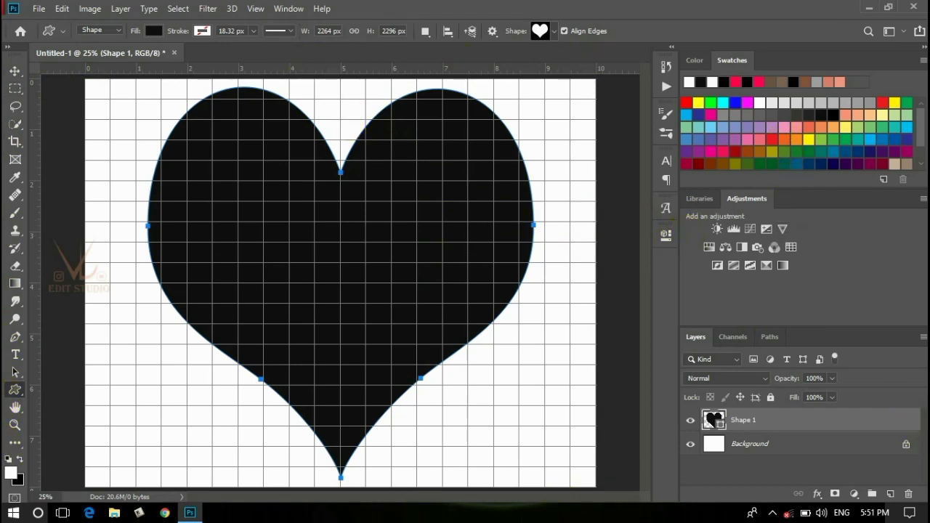
pyautogui.click(892, 495)
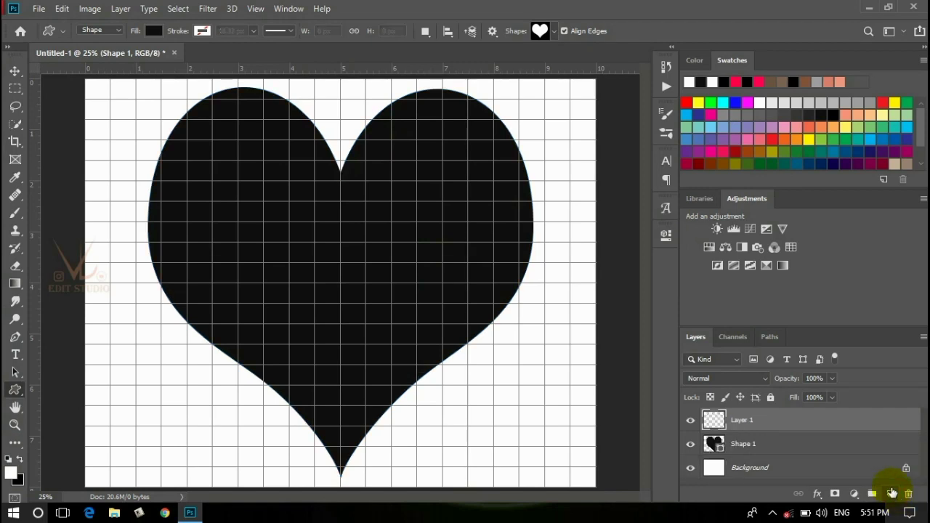
pyautogui.click(15, 391)
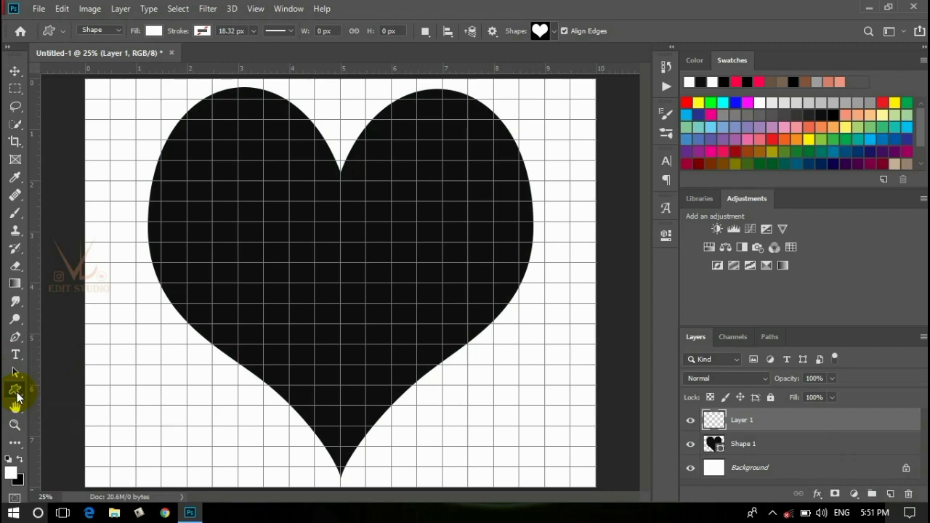
pyautogui.rightClick(15, 392)
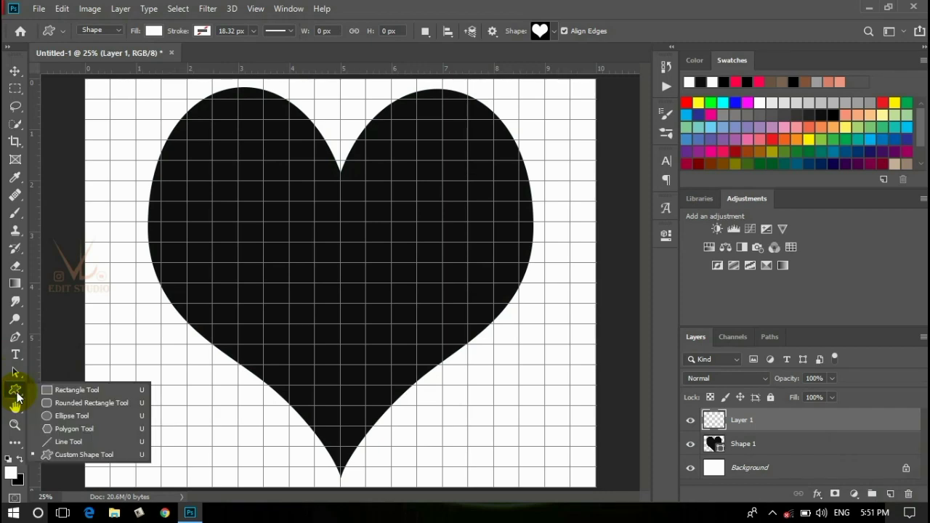
pyautogui.click(77, 390)
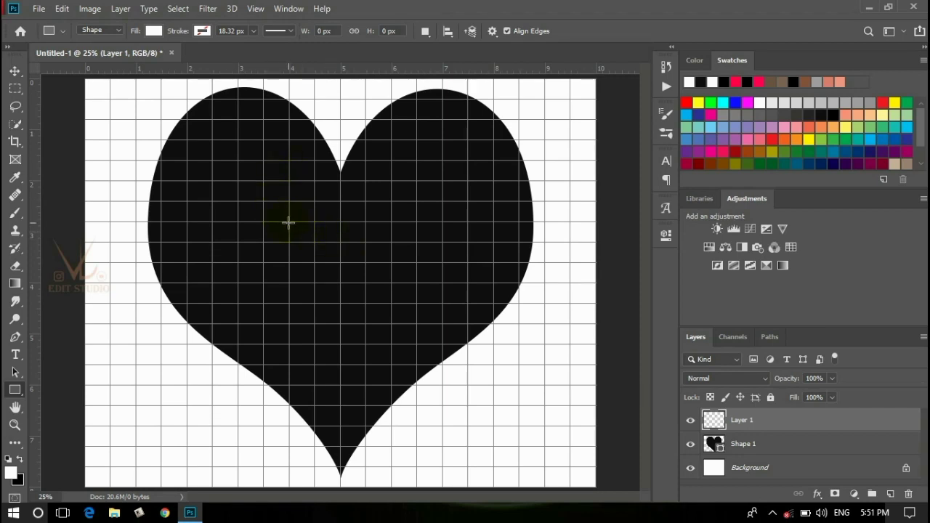
# Draw a white rectangle in the middle of the heart with a solid black stroke
pyautogui.moveTo(289, 222)
pyautogui.mouseDown()
pyautogui.moveTo(426, 323)
pyautogui.moveTo(441, 322)
pyautogui.mouseUp()
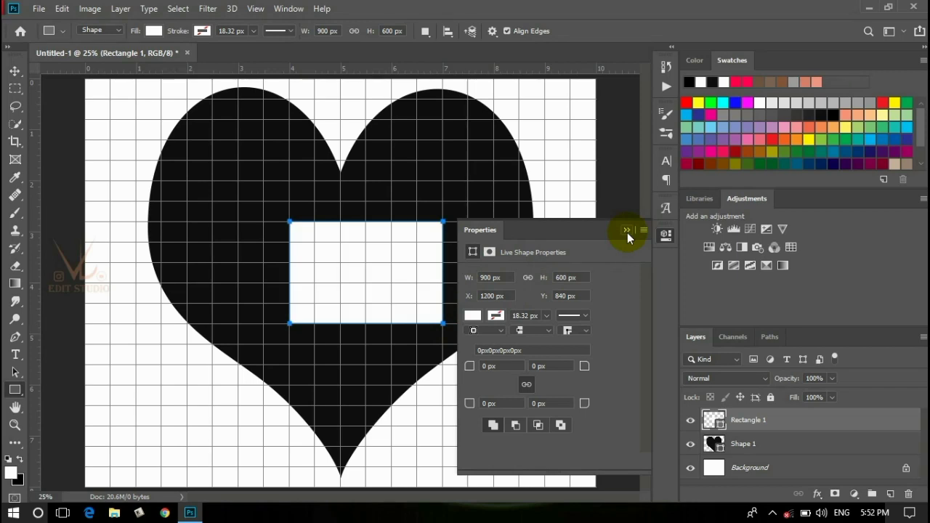
pyautogui.click(626, 230)
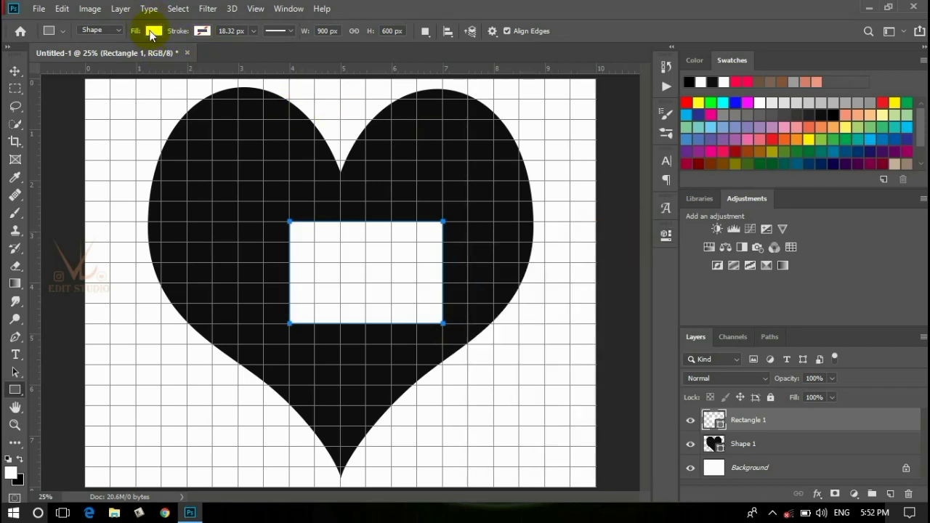
pyautogui.click(202, 31)
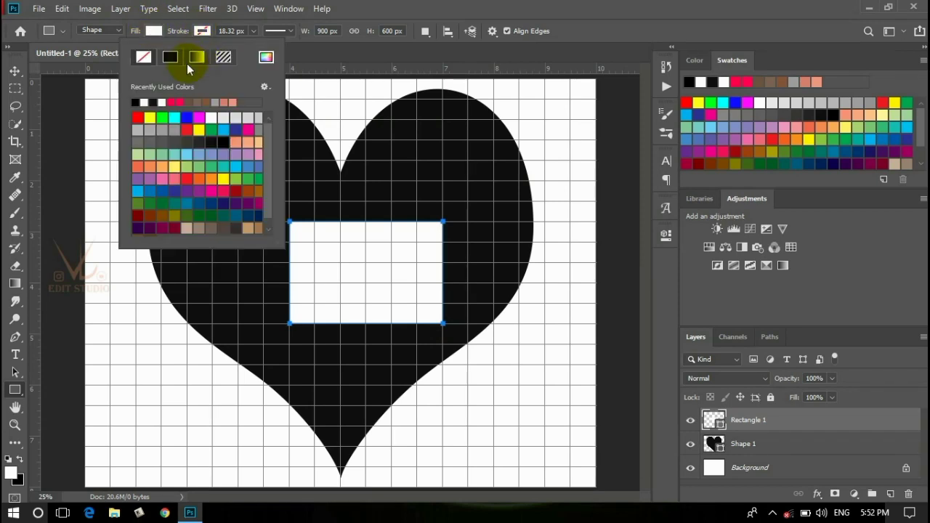
pyautogui.click(169, 58)
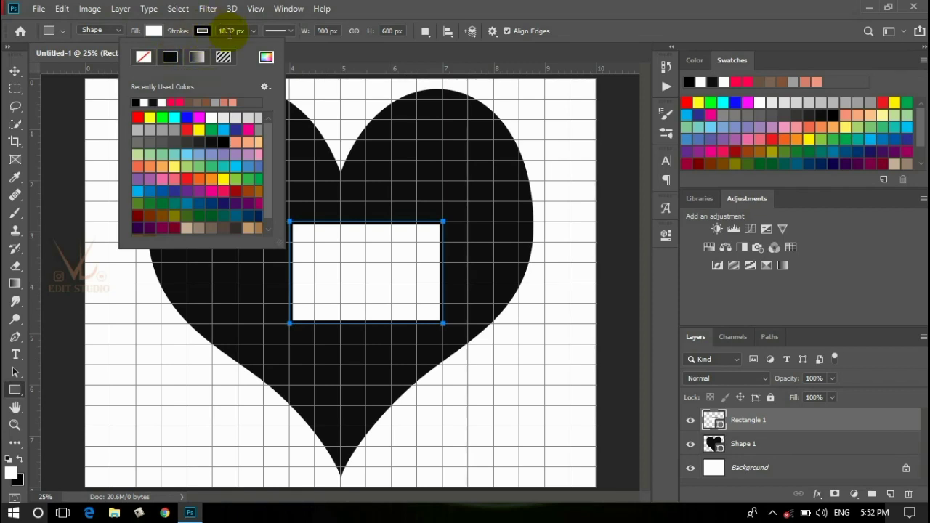
pyautogui.click(144, 58)
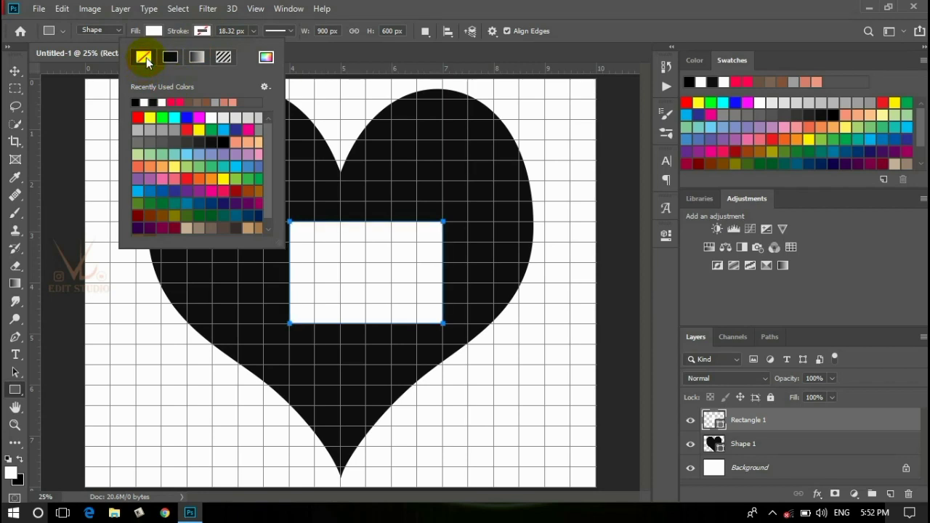
pyautogui.hotkey('ctrl', 'z')
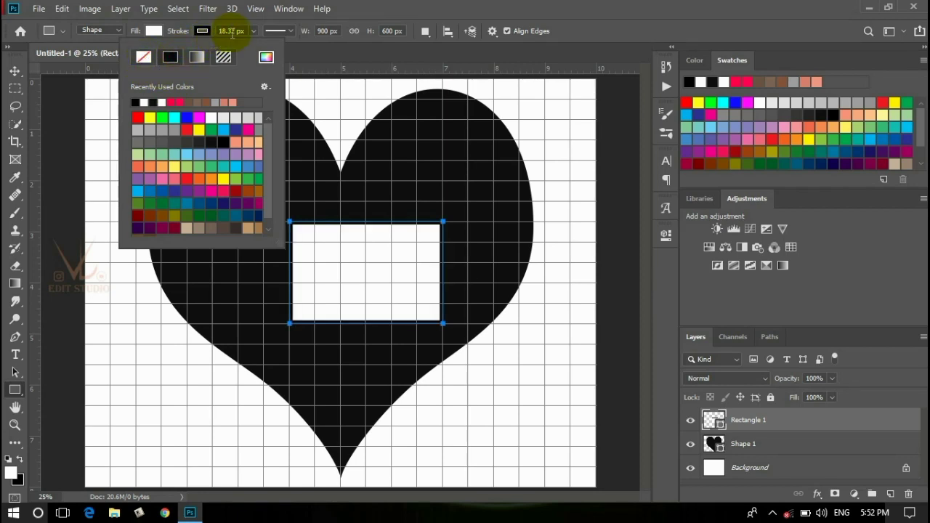
# Set the rectangle's stroke width to 7 px
pyautogui.click(247, 31)
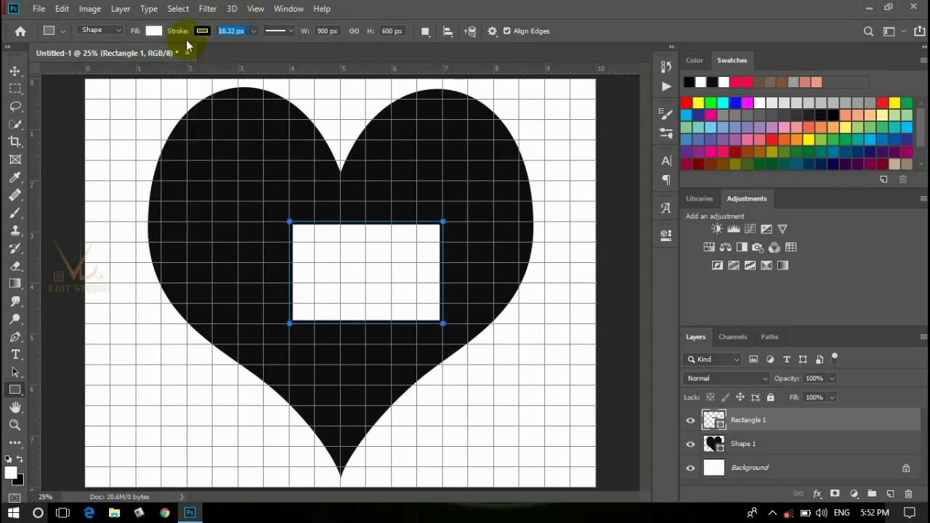
pyautogui.write('9')
pyautogui.press('BackSpace')
pyautogui.write('7')
pyautogui.press('Return')
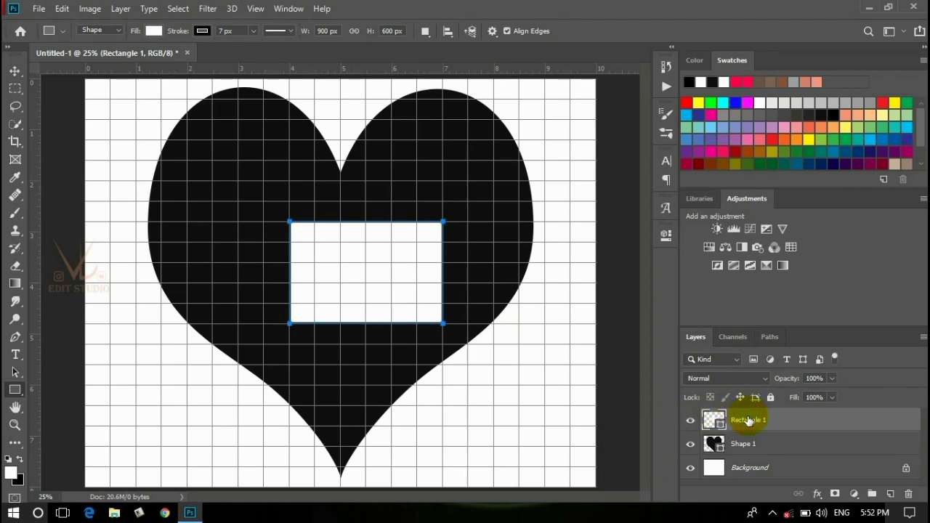
# Duplicate the rectangle layer and move the copy up and to the right
pyautogui.hotkey('ctrl', 'j')
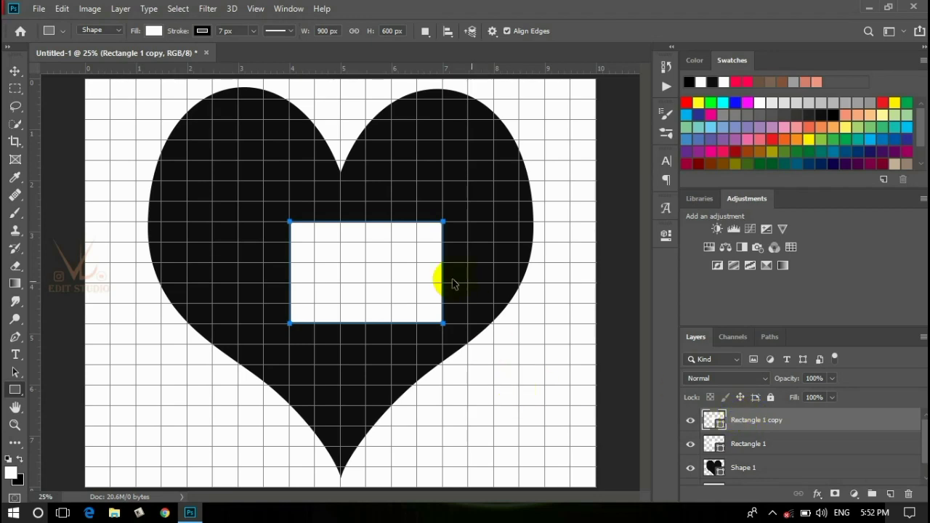
pyautogui.click(14, 73)
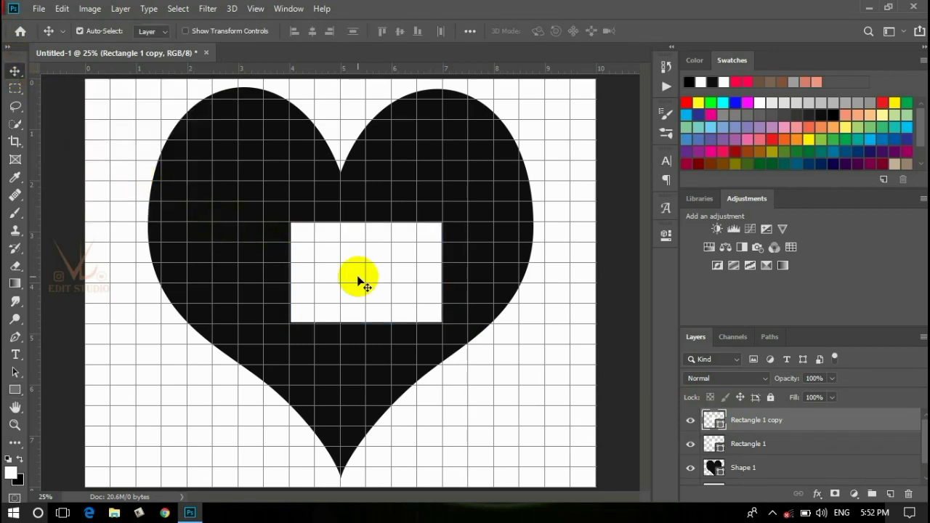
pyautogui.moveTo(363, 276)
pyautogui.mouseDown()
pyautogui.moveTo(425, 198)
pyautogui.moveTo(404, 208)
pyautogui.mouseUp()
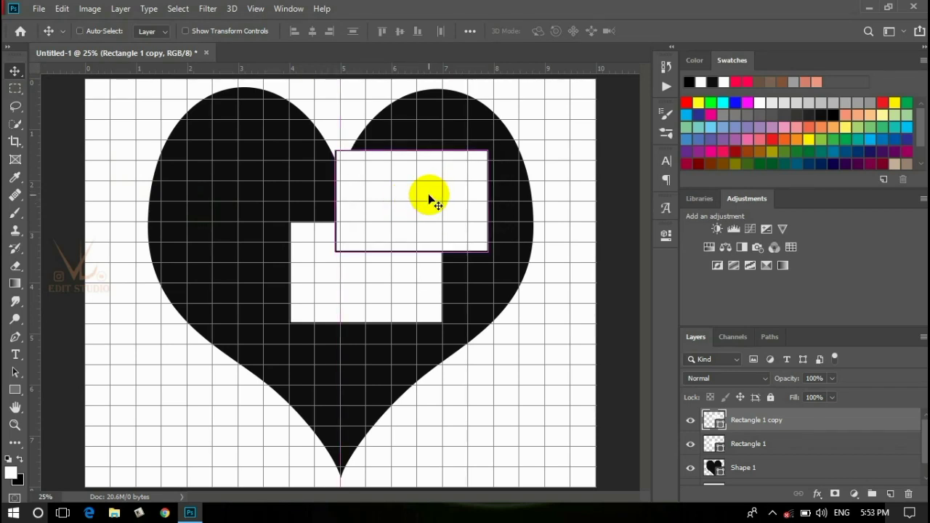
pyautogui.hotkey('ctrl', 't')
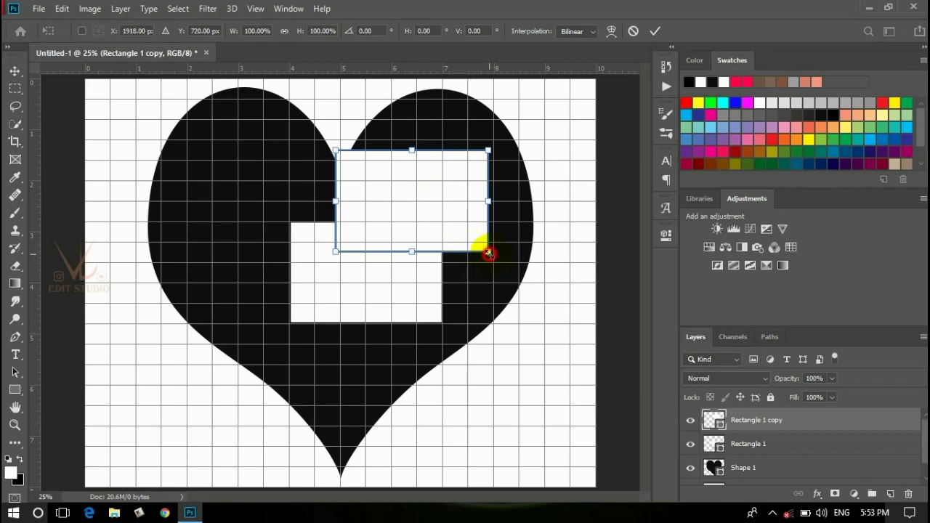
# Shrink the rectangle copy to 66.67% × 60% and commit it above the central rectangle's upper right
pyautogui.moveTo(488, 251); pyautogui.dragTo(451, 223)
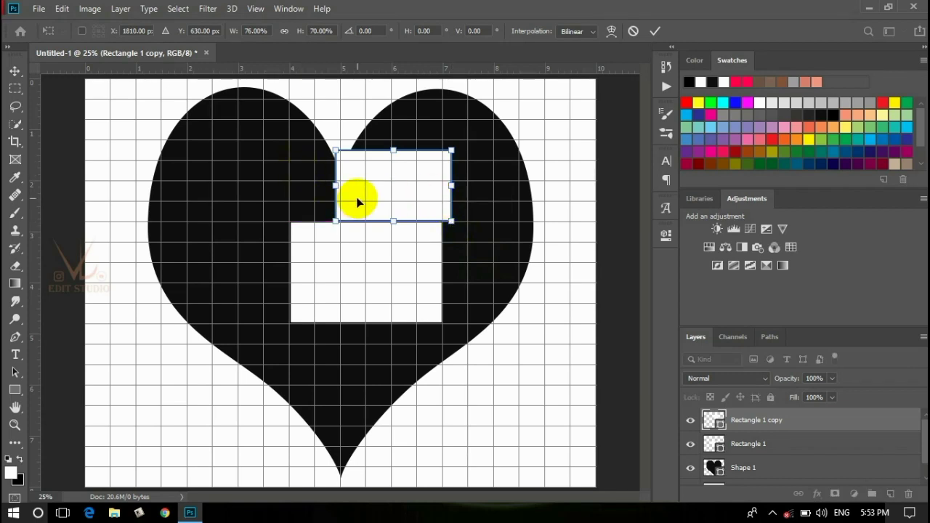
pyautogui.moveTo(355, 197); pyautogui.dragTo(361, 198)
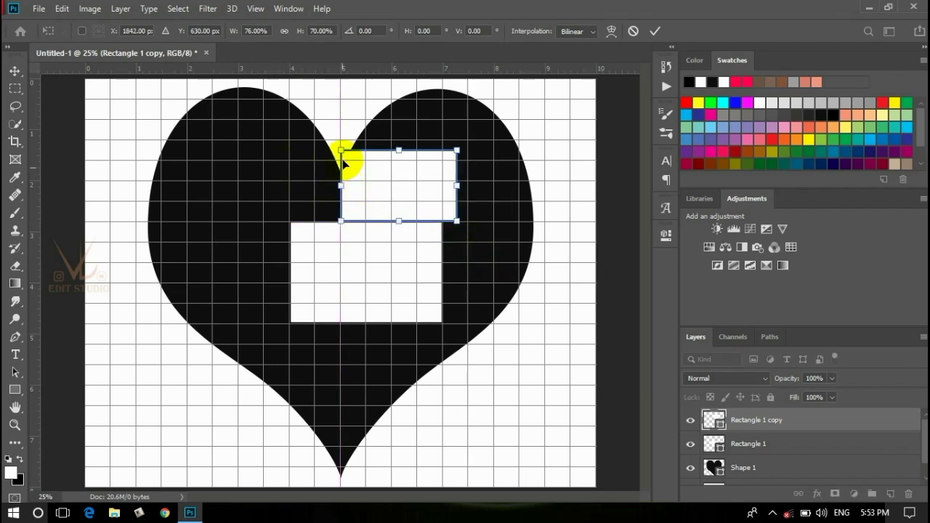
pyautogui.moveTo(340, 150); pyautogui.dragTo(341, 160)
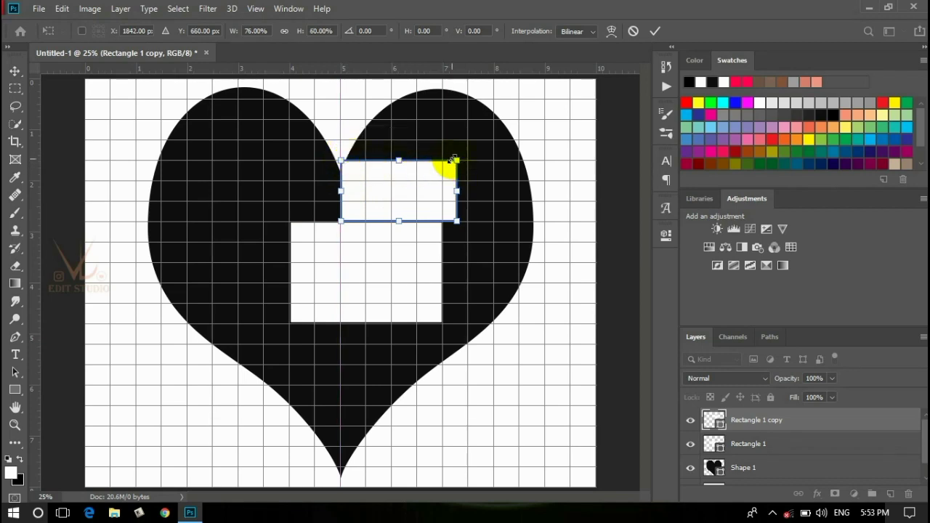
pyautogui.moveTo(456, 160)
pyautogui.mouseDown()
pyautogui.moveTo(425, 159)
pyautogui.moveTo(443, 160)
pyautogui.mouseUp()
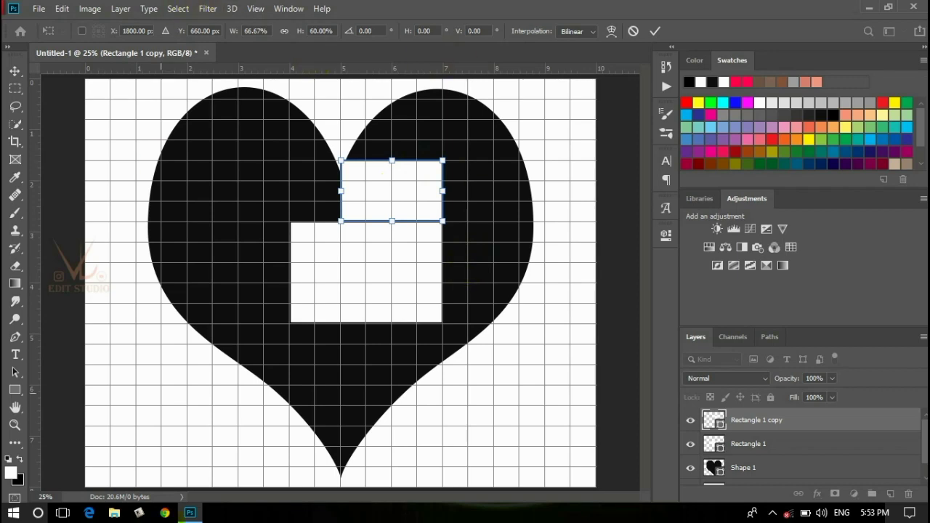
pyautogui.moveTo(405, 192); pyautogui.dragTo(268, 179)
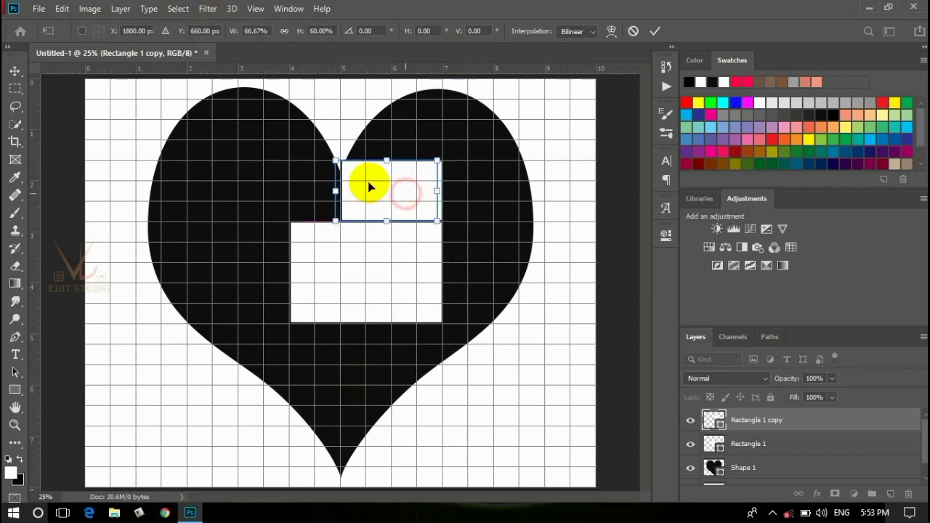
pyautogui.hotkey('ctrl', 'z')
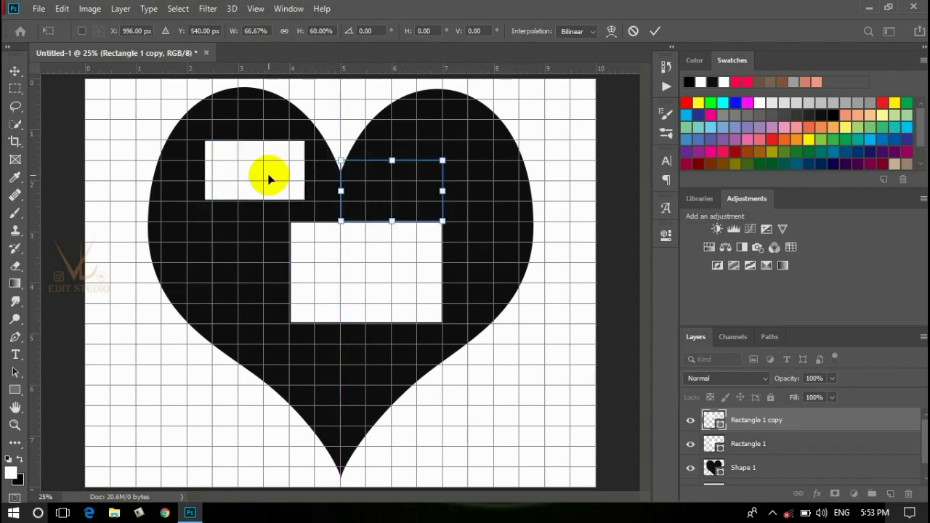
pyautogui.press('Return')
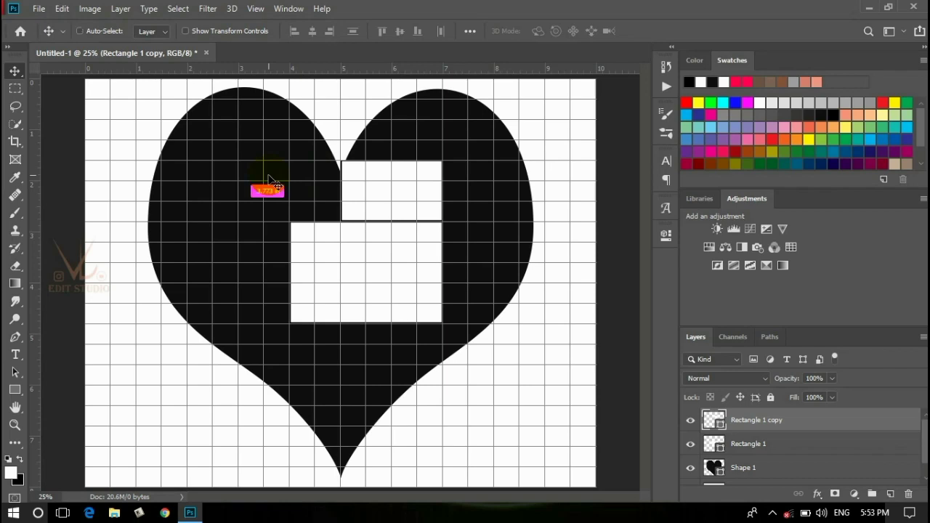
# Place rectangle copies left of the upper rectangle and on both sides of the central one
pyautogui.hotkey('alt', 'Right')
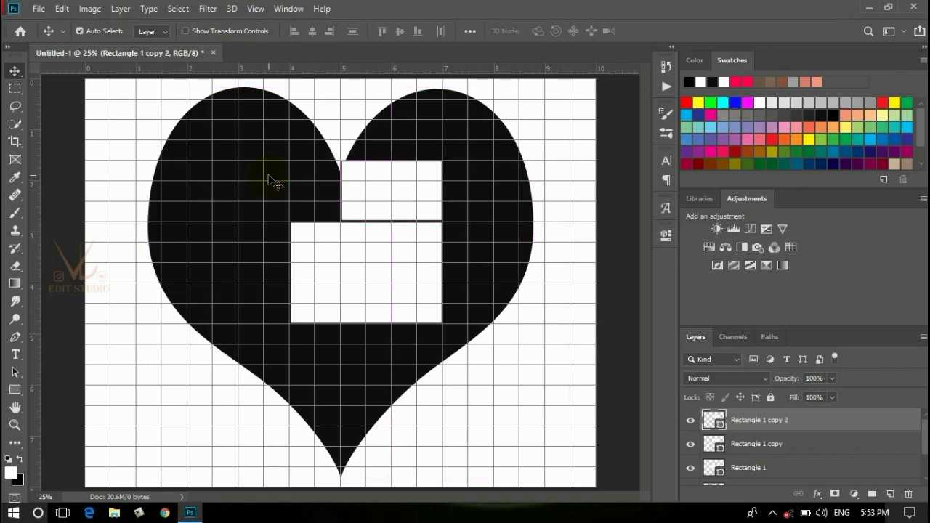
pyautogui.moveTo(388, 180)
pyautogui.mouseDown()
pyautogui.moveTo(263, 172)
pyautogui.moveTo(285, 175)
pyautogui.mouseUp()
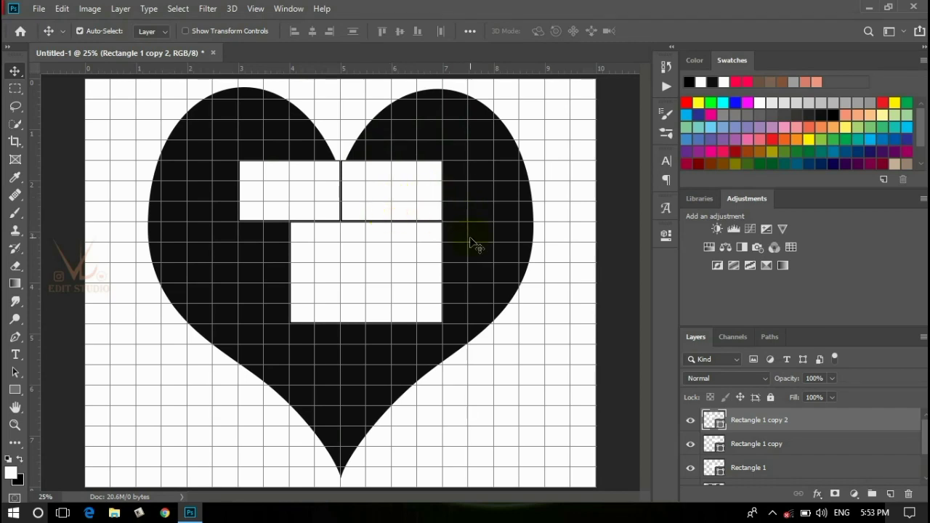
pyautogui.press('ctrl')
pyautogui.moveTo(301, 191); pyautogui.dragTo(251, 253)
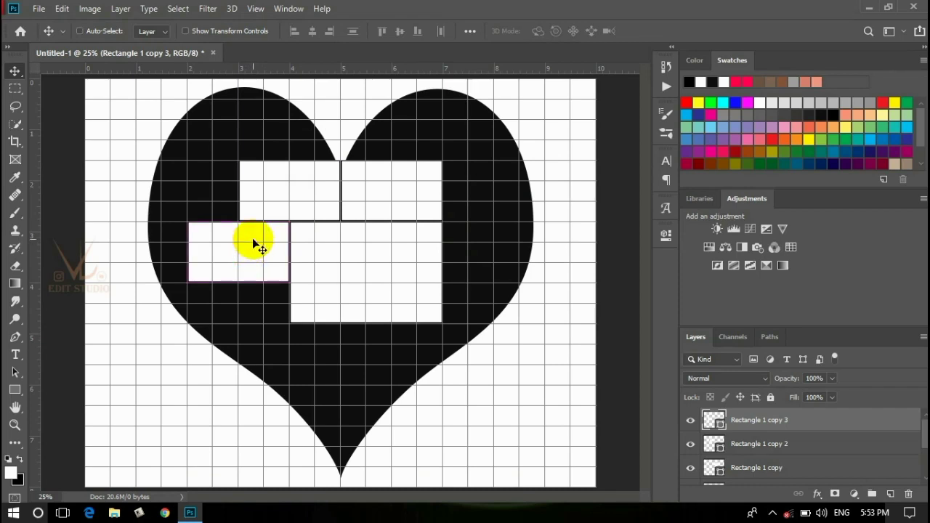
pyautogui.moveTo(253, 241)
pyautogui.mouseDown()
pyautogui.moveTo(480, 260)
pyautogui.moveTo(496, 250)
pyautogui.mouseUp()
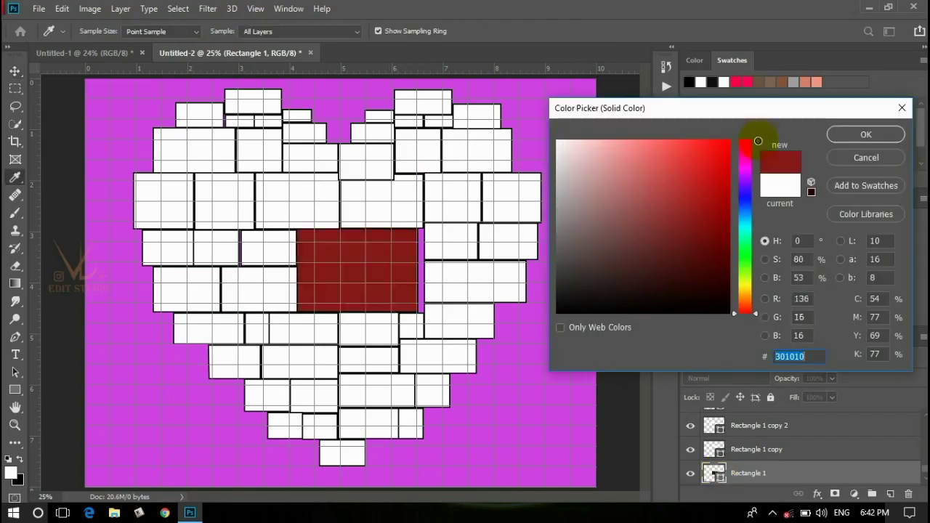
# Thicken the stroke outlining the central rectangle of the heart
pyautogui.click(249, 33)
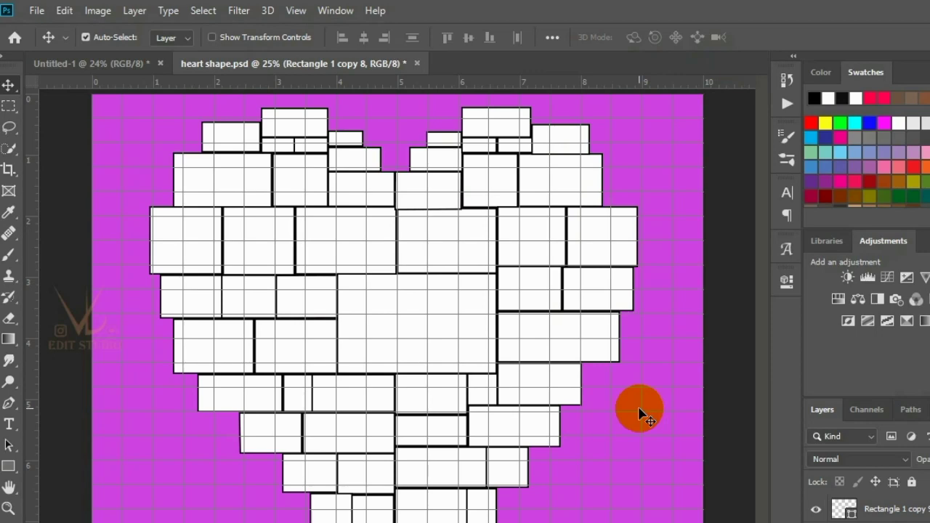
# Open the portrait photo from disk via File > Open
pyautogui.click(36, 11)
pyautogui.click(51, 42)
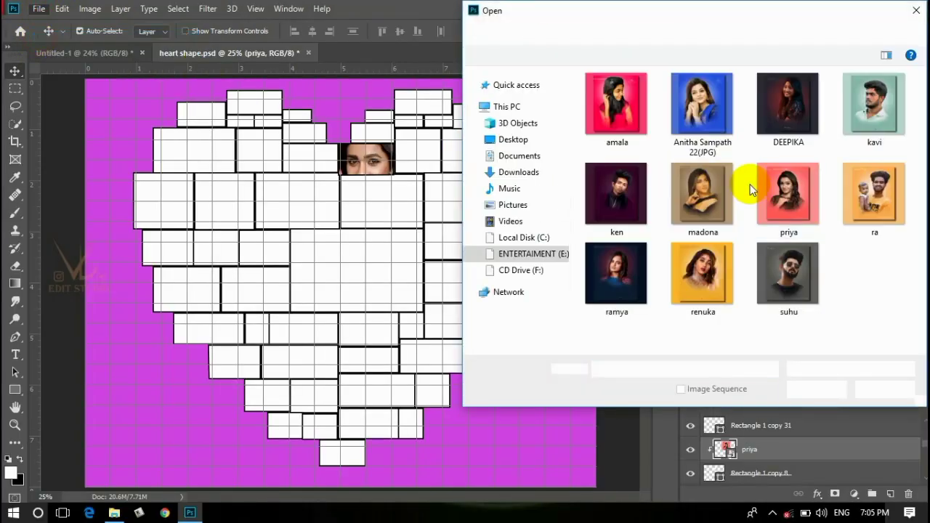
pyautogui.click(701, 195)
pyautogui.click(809, 386)
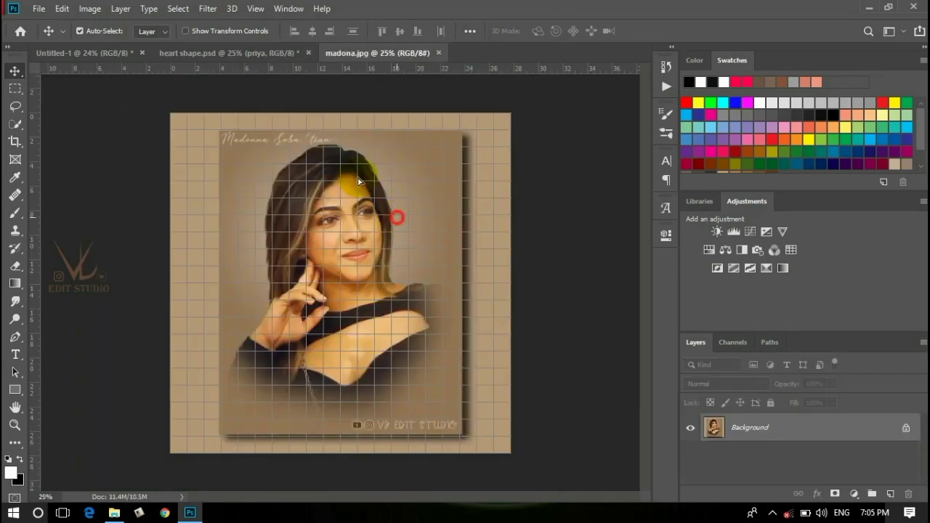
# Drag the portrait into heart shape.psd and clip it to the rectangle below
pyautogui.click(236, 52)
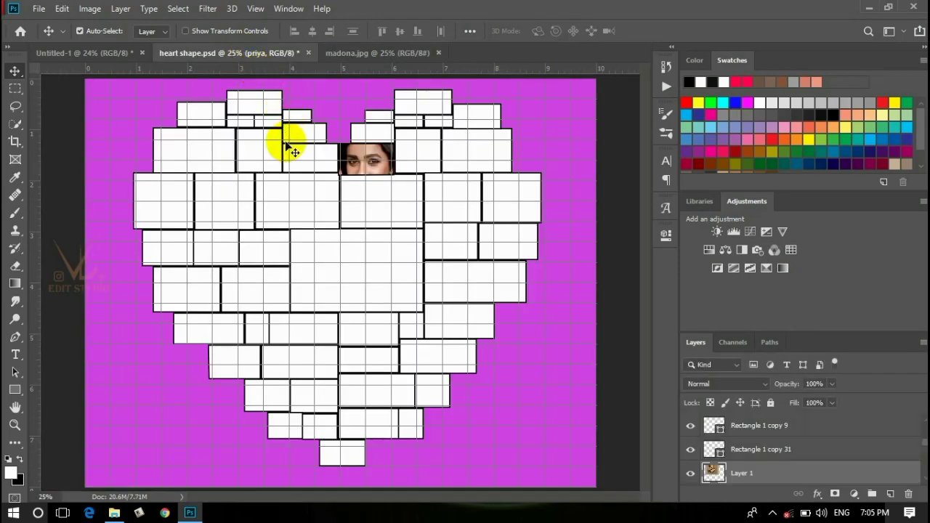
pyautogui.moveTo(286, 143); pyautogui.dragTo(292, 146)
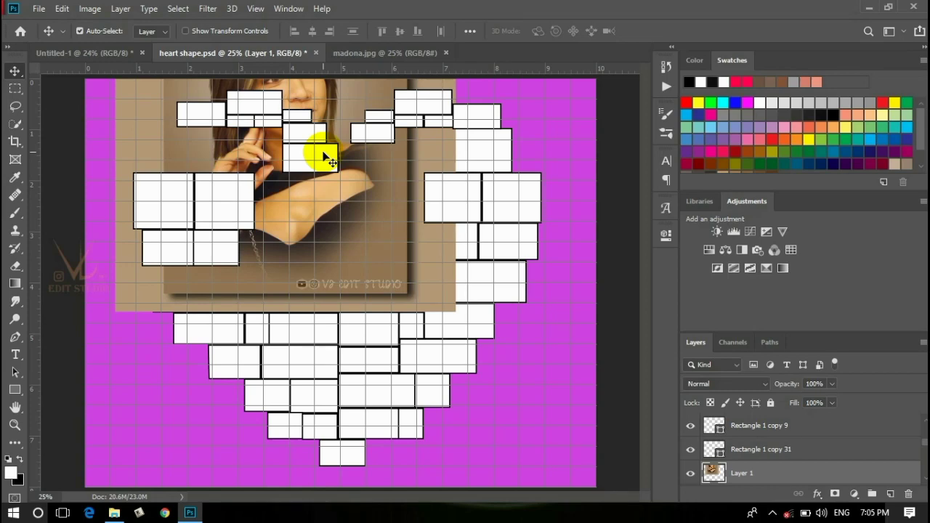
pyautogui.press('ctrl')
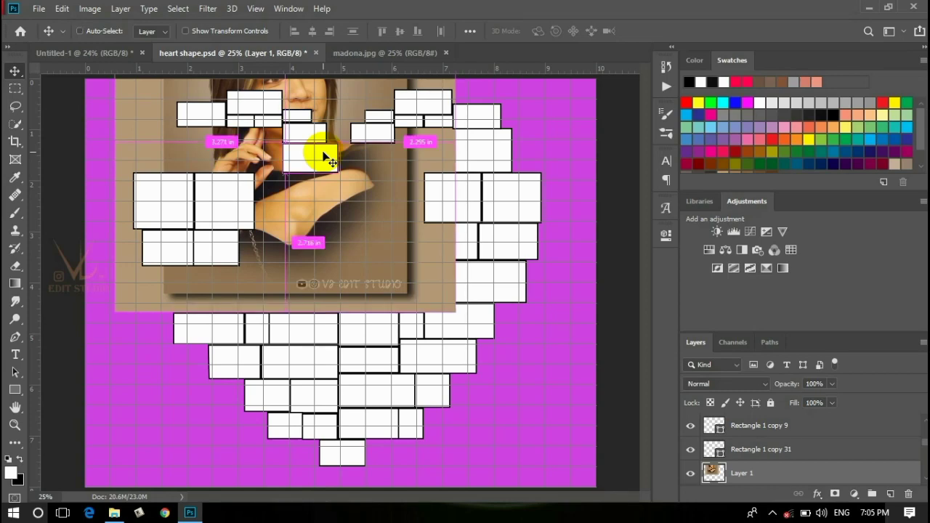
pyautogui.hotkey('ctrl', 'alt', 'g')
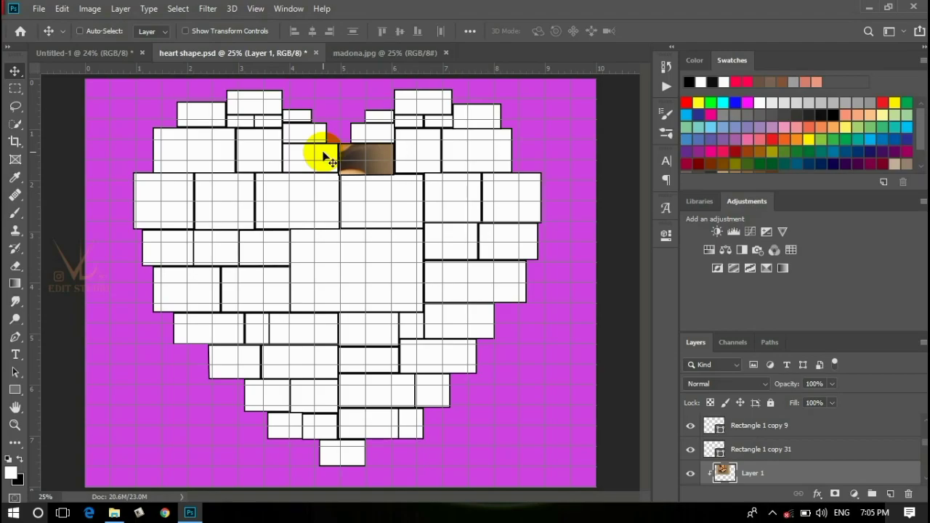